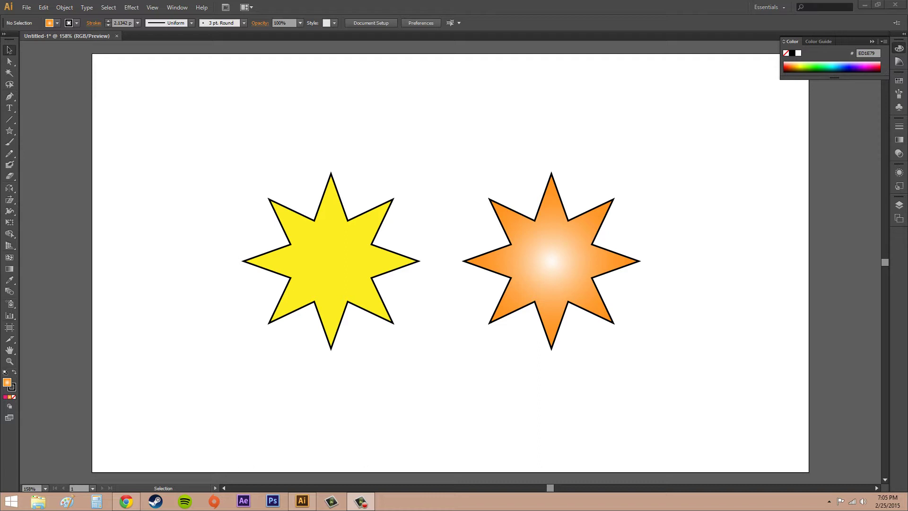
- Select the yellow and orange stars together, undoing an accidental rotation of the pair
left_click(334, 243)
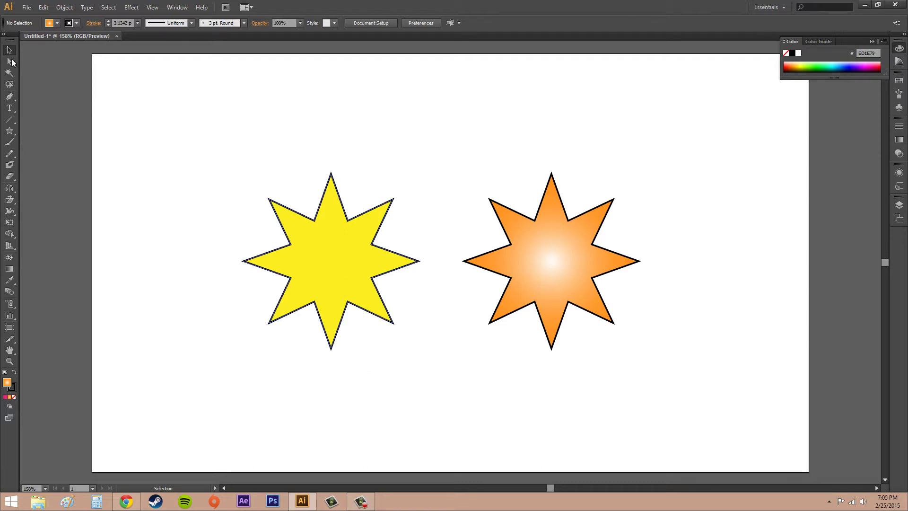
left_click(330, 262)
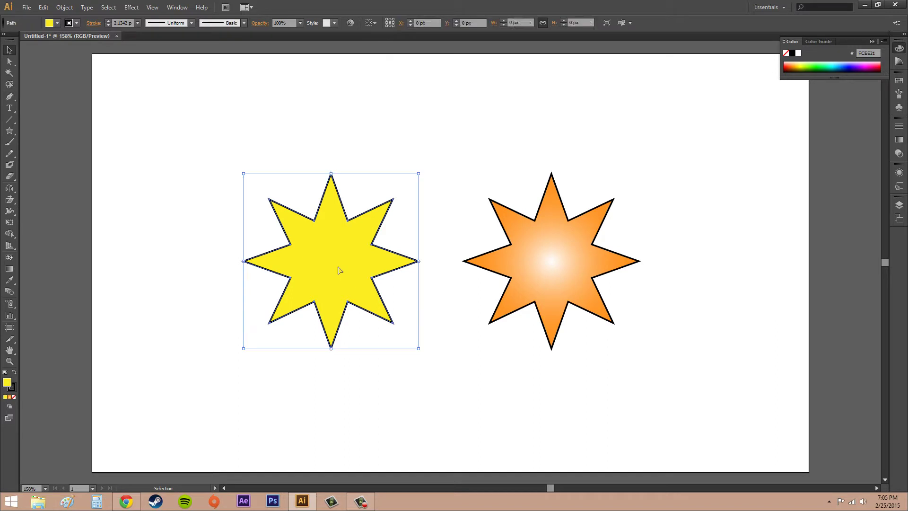
left_click(558, 276, "shift")
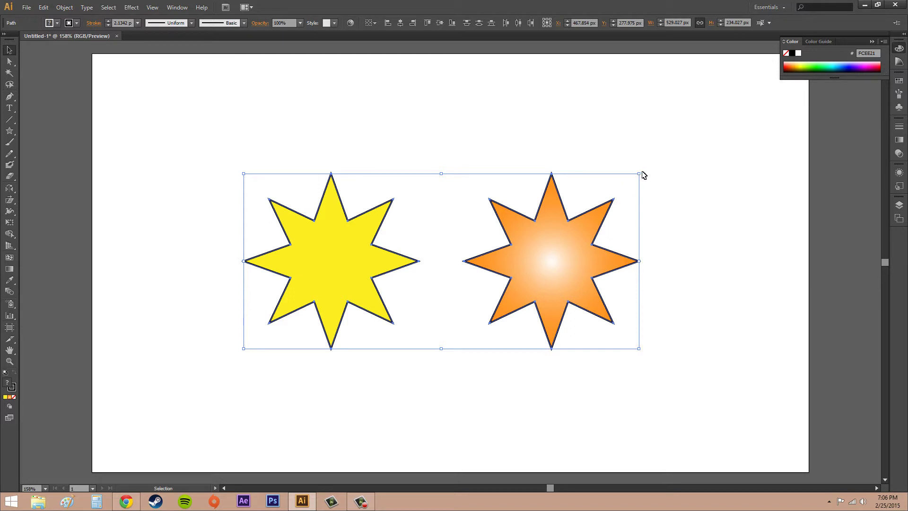
left_click_drag(642, 170, 502, 71)
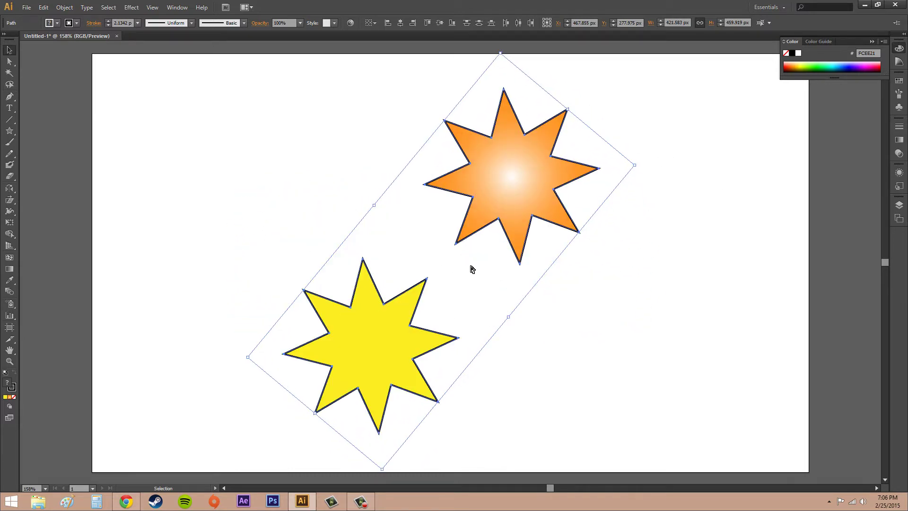
key("ctrl+z")
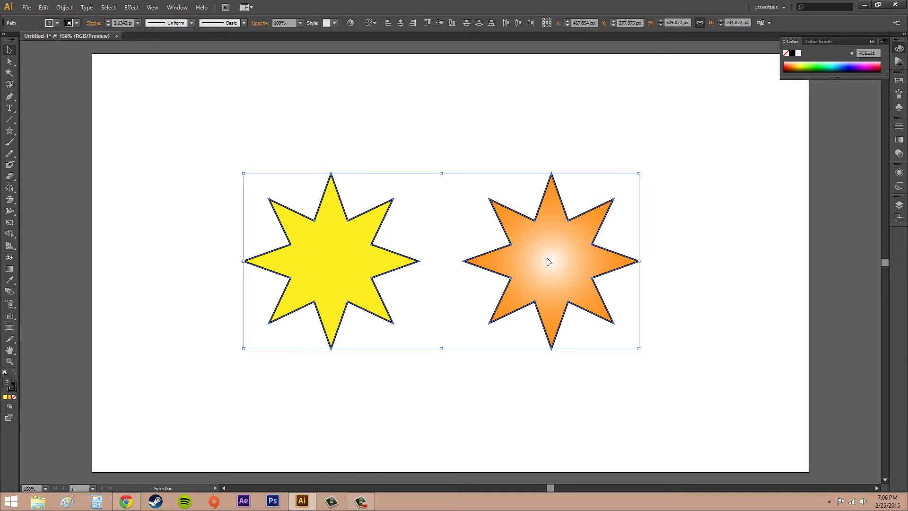
- Apply Transform Each to both stars with 50% scale and a 23° angle
left_click(65, 8)
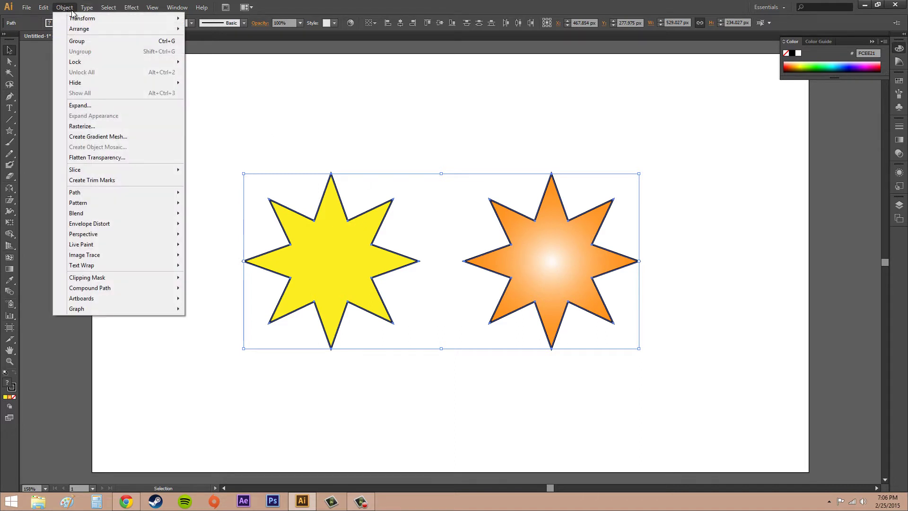
mouse_move(83, 19)
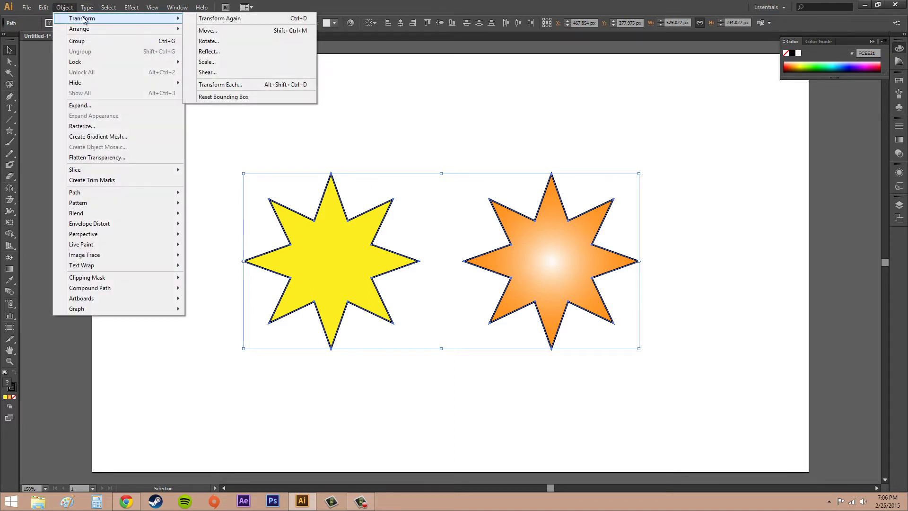
left_click(227, 88)
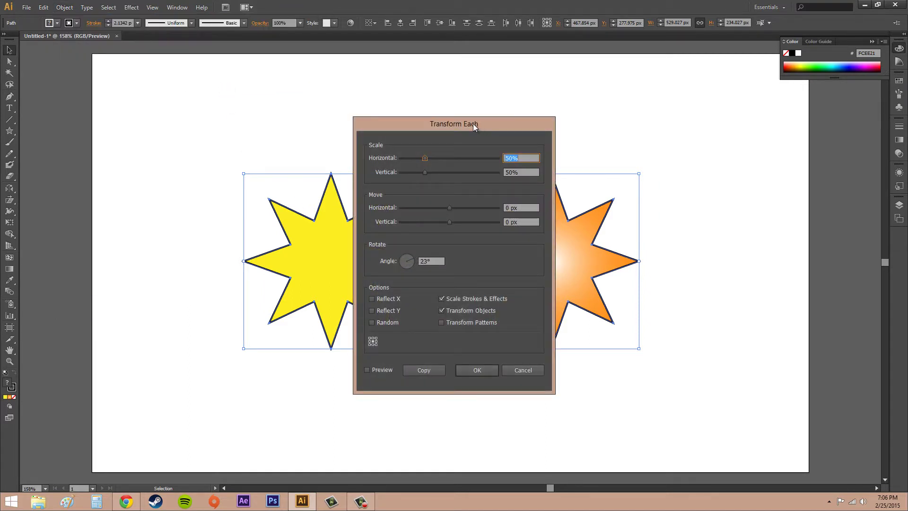
left_click_drag(472, 123, 275, 128)
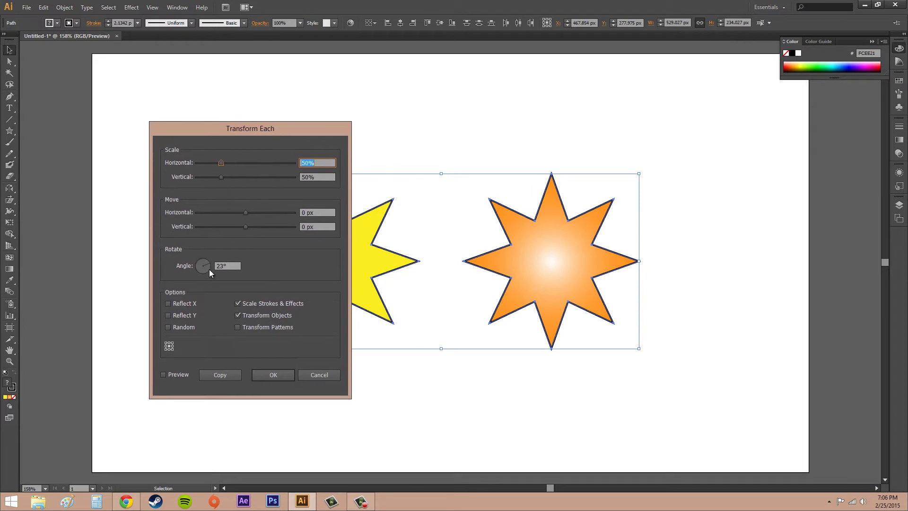
left_click(229, 266)
left_click(282, 376)
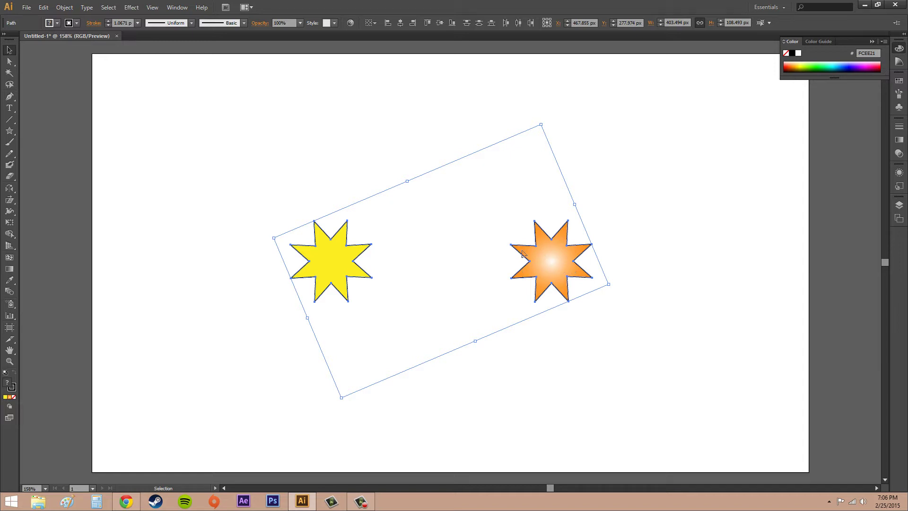
- Cancel the reopened Transform Each dialog and undo the earlier 50% shrink and rotation
left_click(65, 8)
mouse_move(80, 18)
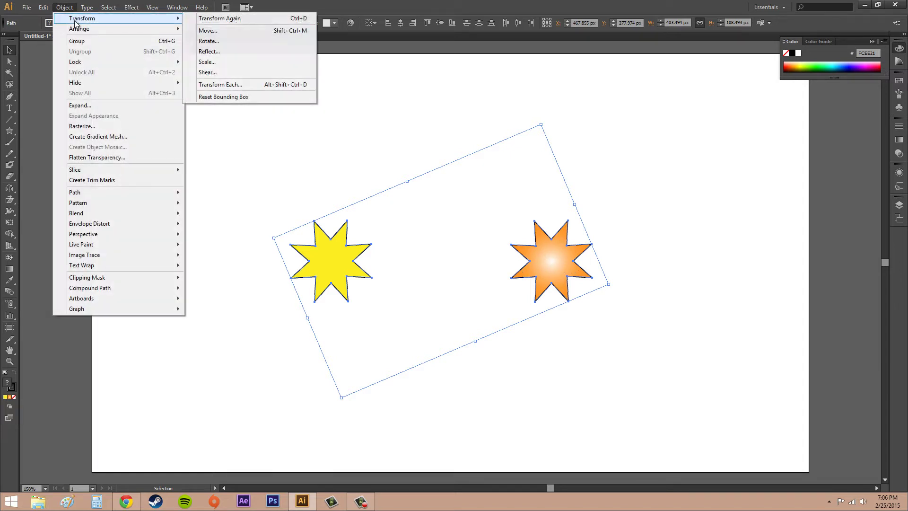
left_click(222, 85)
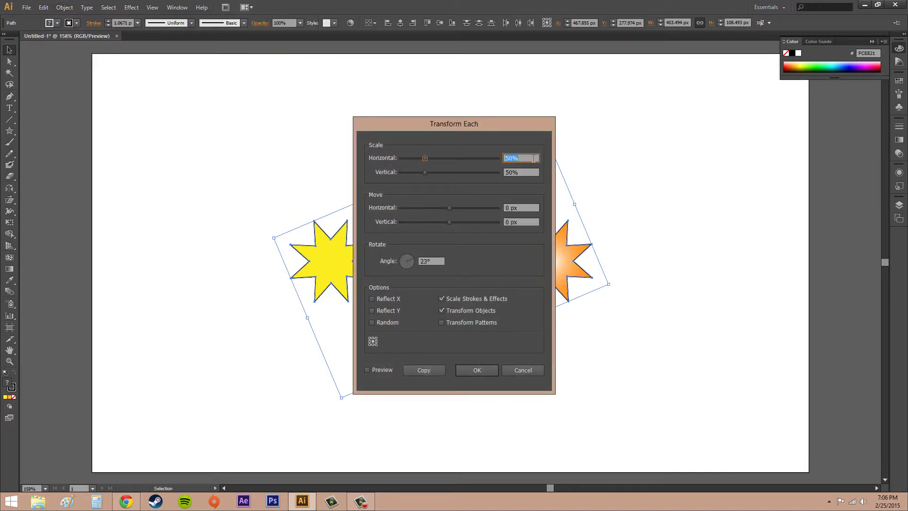
left_click(524, 373)
key("ctrl+z")
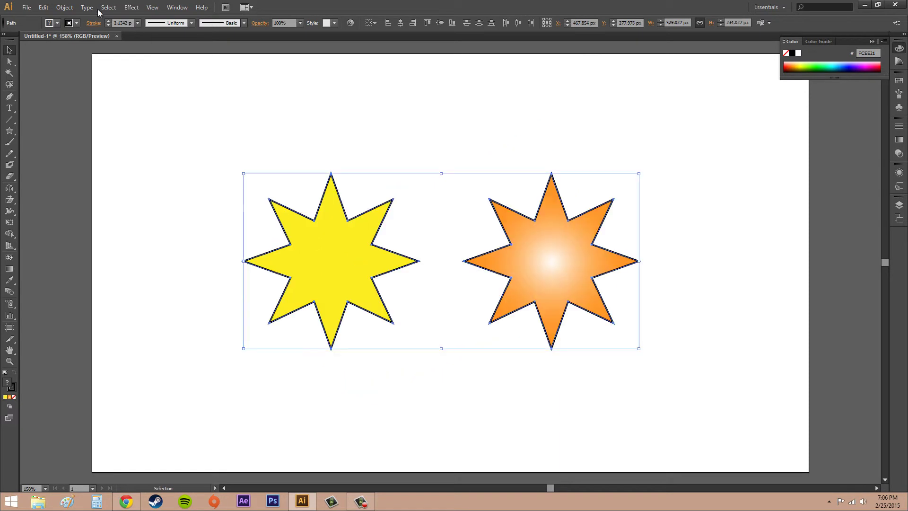
- Apply Transform Each with 100% horizontal and vertical scale and a 23° angle
left_click(64, 8)
mouse_move(76, 18)
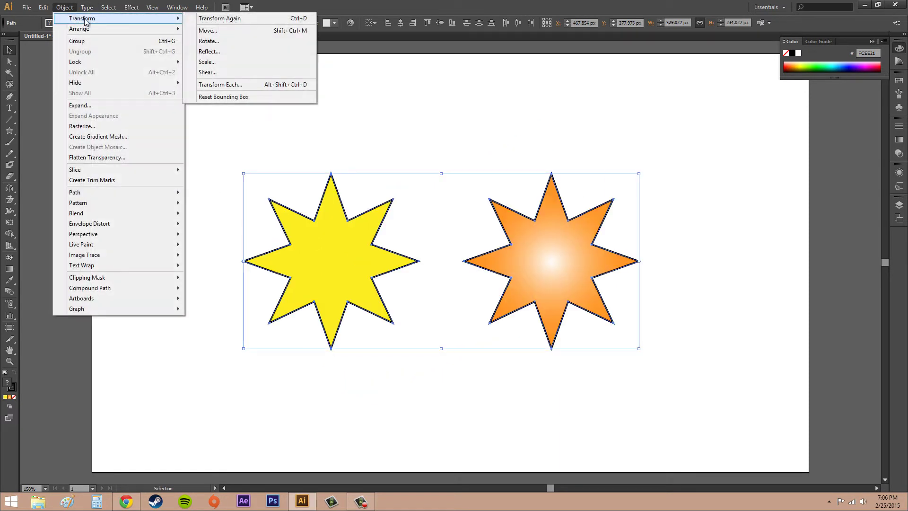
left_click(269, 86)
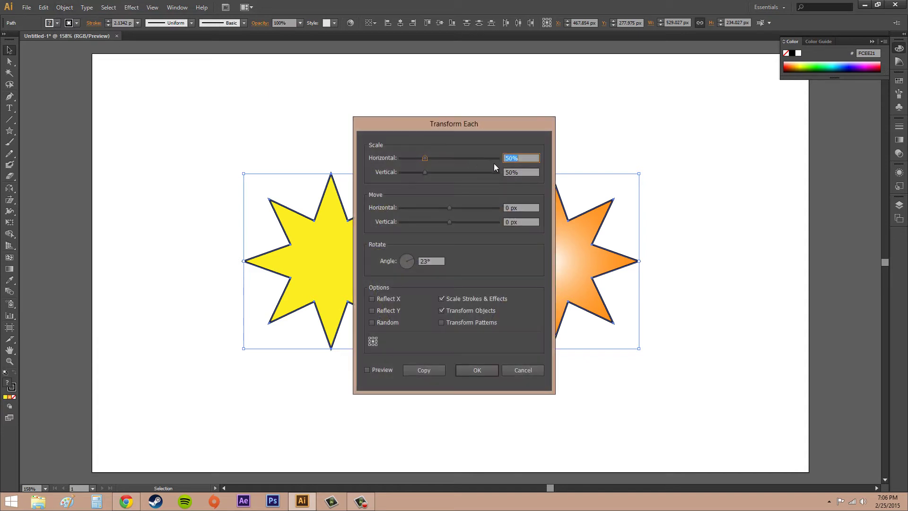
type("100")
key("Tab")
type("100")
key("Tab")
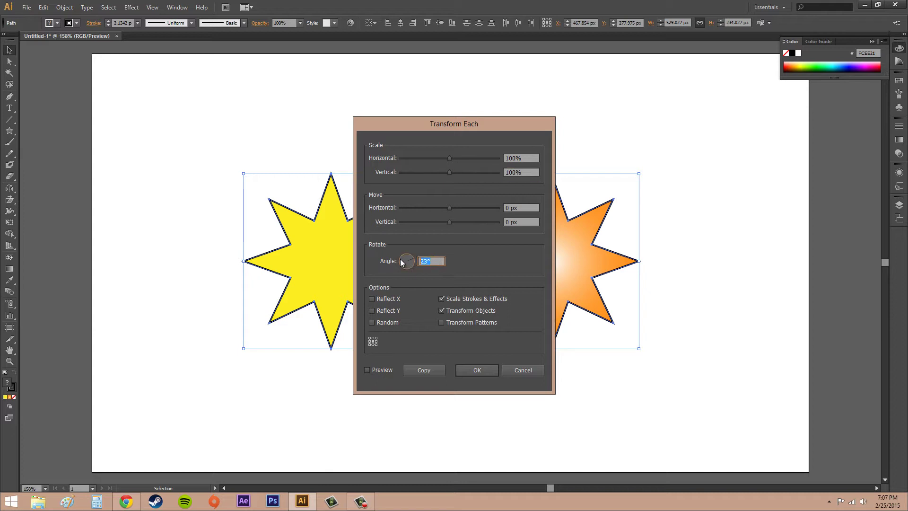
left_click(476, 368)
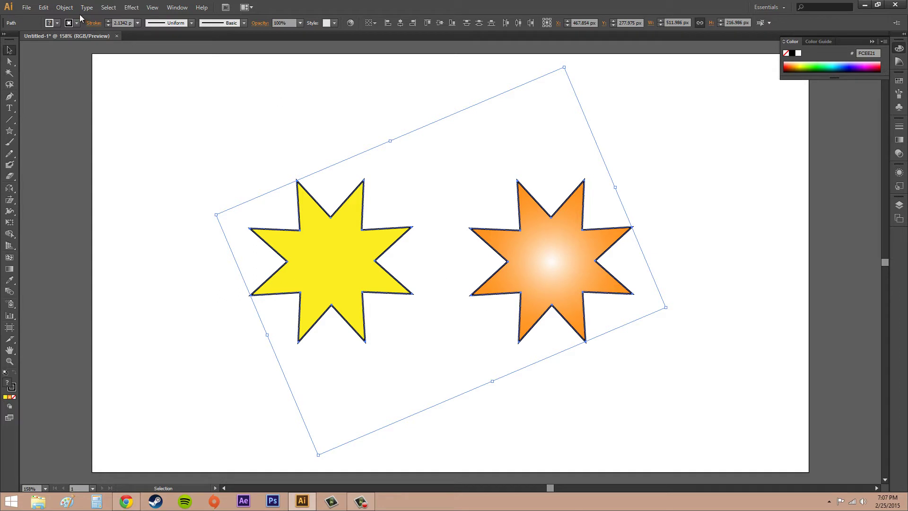
- Reset the tilted bounding box so it sits upright again
left_click(65, 7)
mouse_move(82, 19)
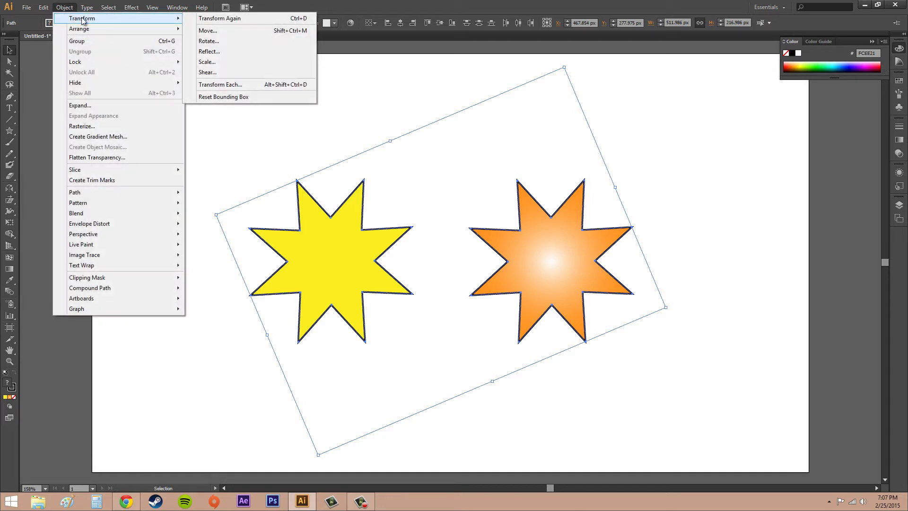
left_click(244, 97)
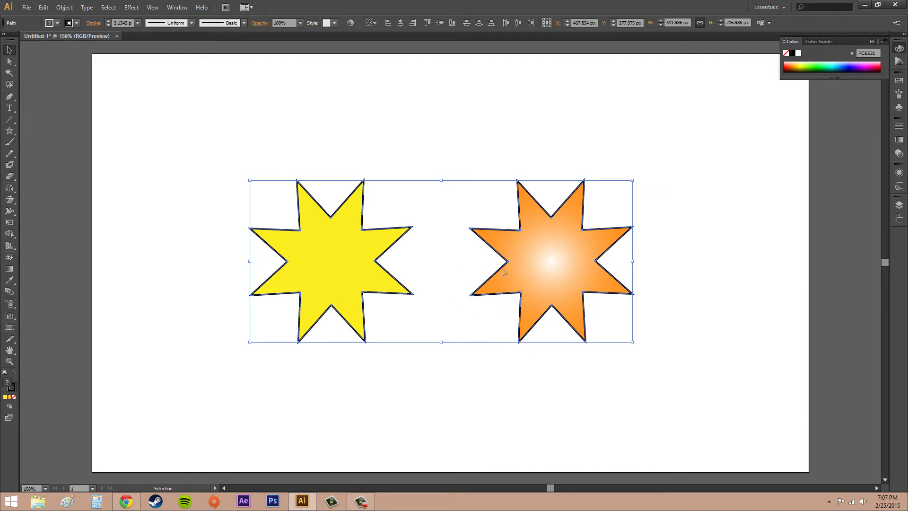
- Deselect, then select the yellow star and add the orange star
left_click(369, 145)
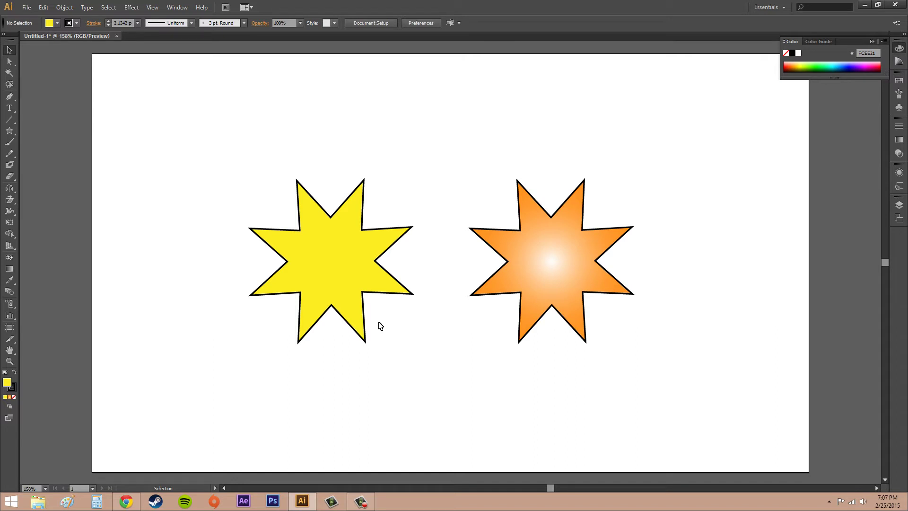
left_click(330, 261)
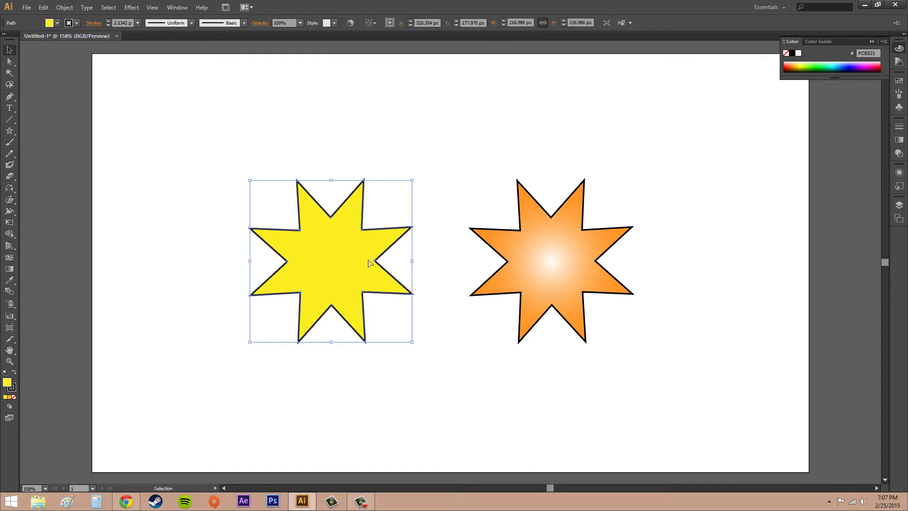
left_click(568, 275, "shift")
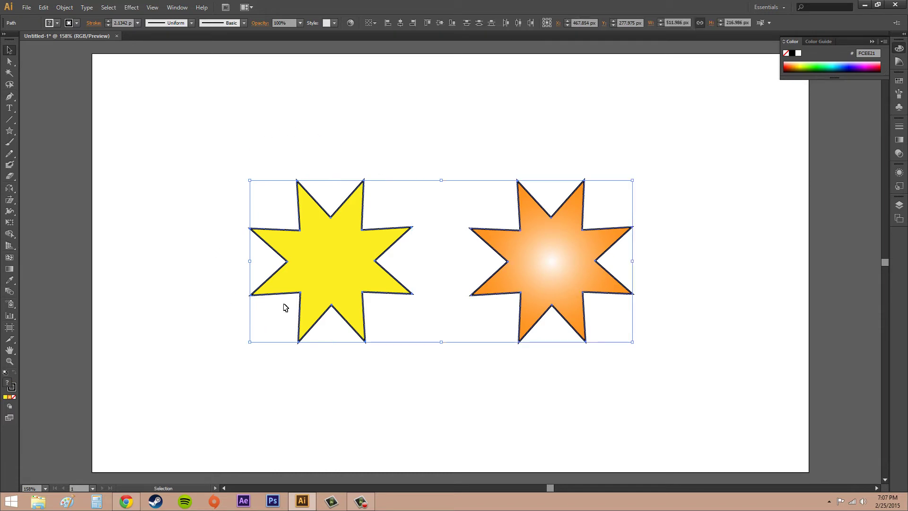
- Transform Each both stars with a 50 px horizontal move and 23° rotation
left_click(64, 7)
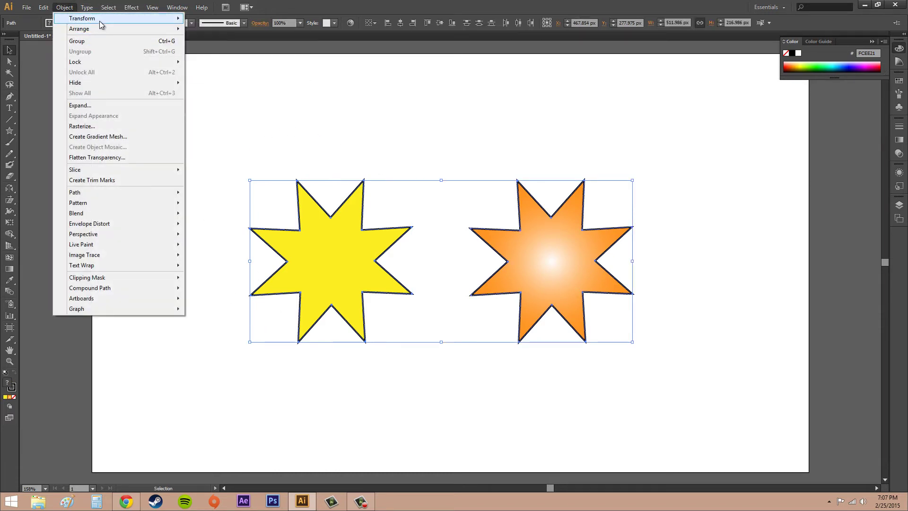
mouse_move(113, 19)
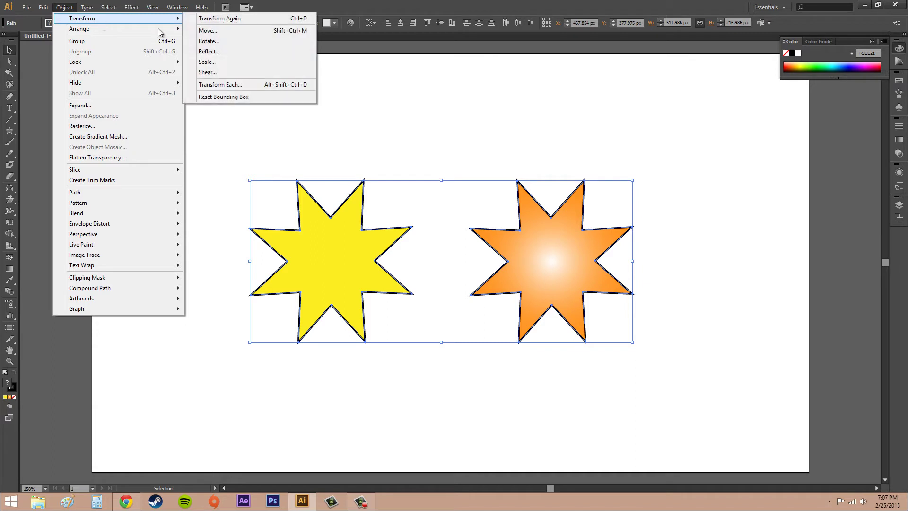
left_click(242, 84)
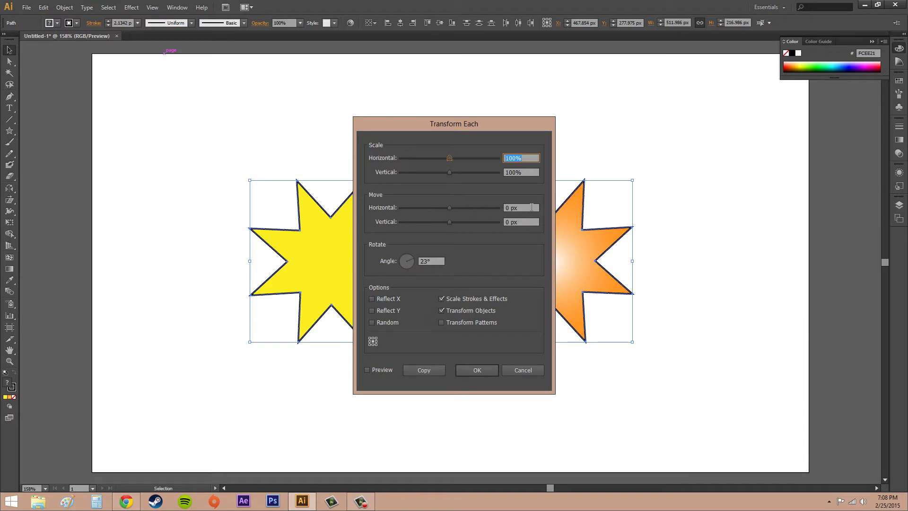
left_click(506, 207)
double_click(507, 207)
type("50")
left_click(477, 369)
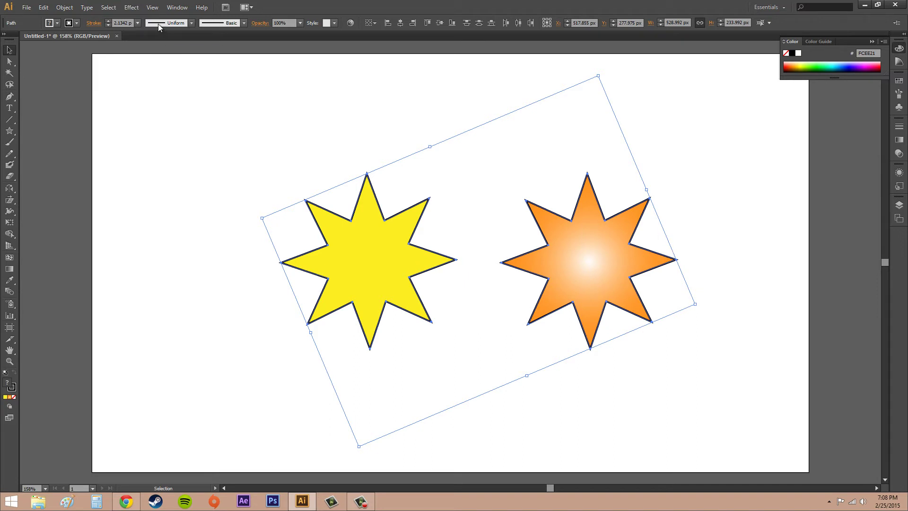
- Rerun Transform Each with 50 px move and 0° angle, then drag the pair back left
left_click(74, 9)
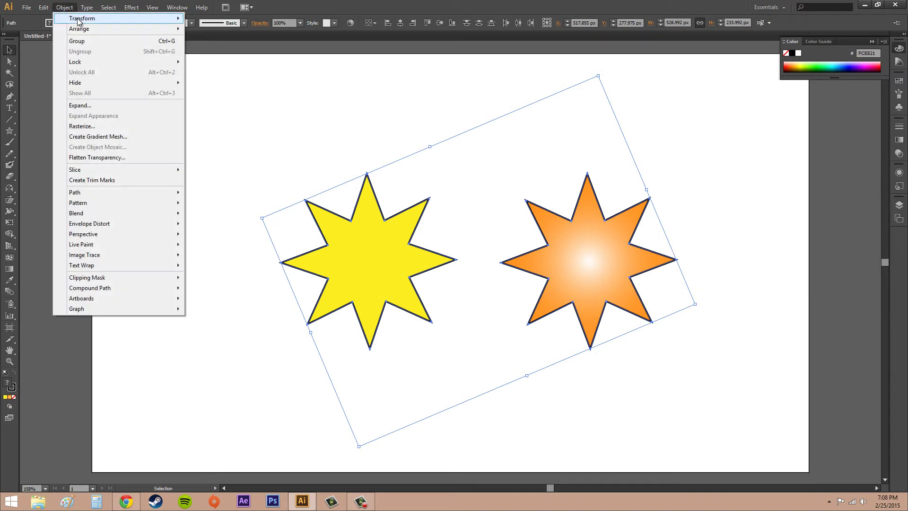
left_click(222, 84)
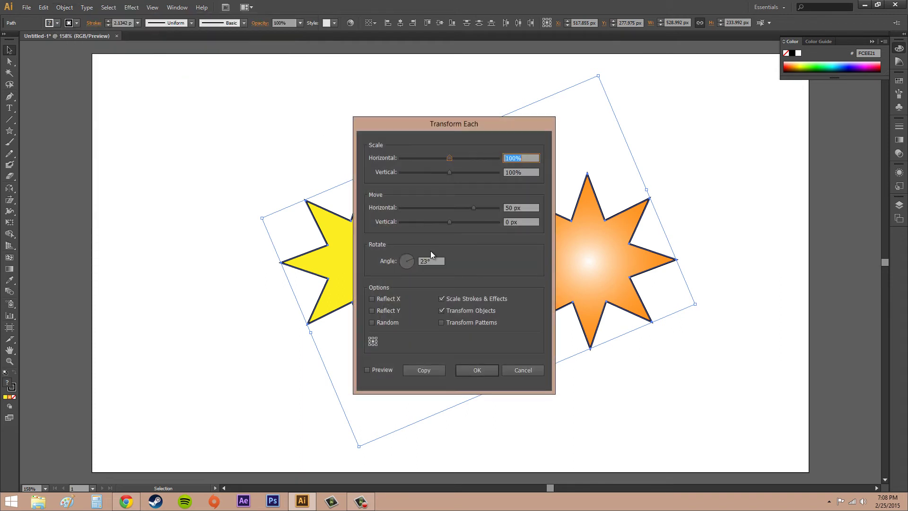
left_click(419, 261)
type("0")
left_click(481, 371)
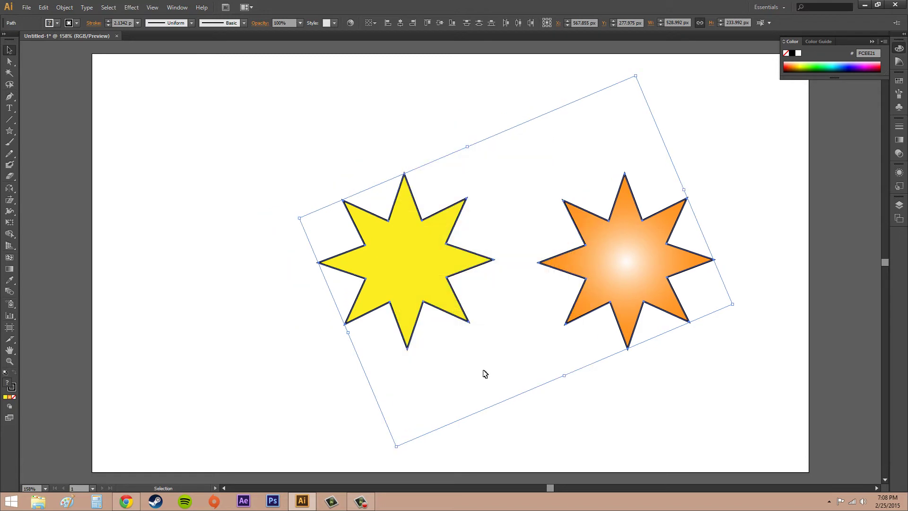
mouse_move(617, 267)
left_mouse_down()
mouse_move(472, 265)
mouse_move(607, 264)
left_mouse_up()
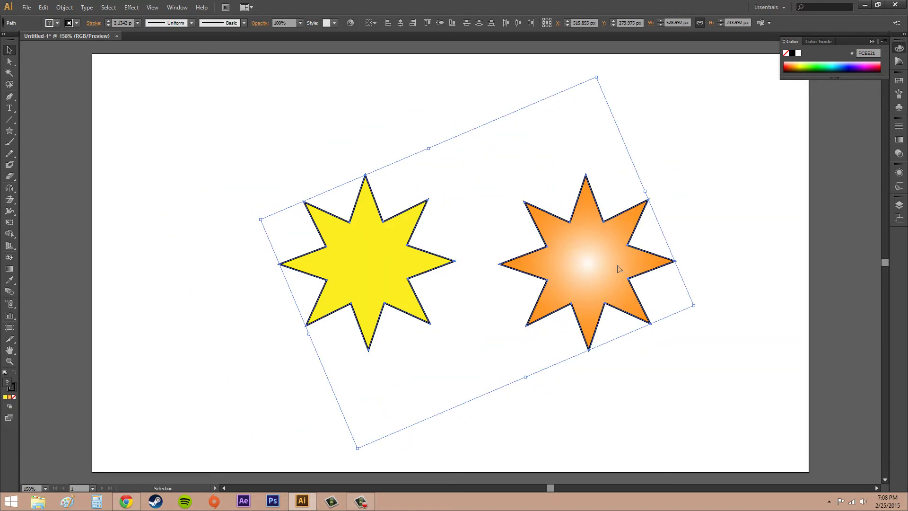
left_click(64, 7)
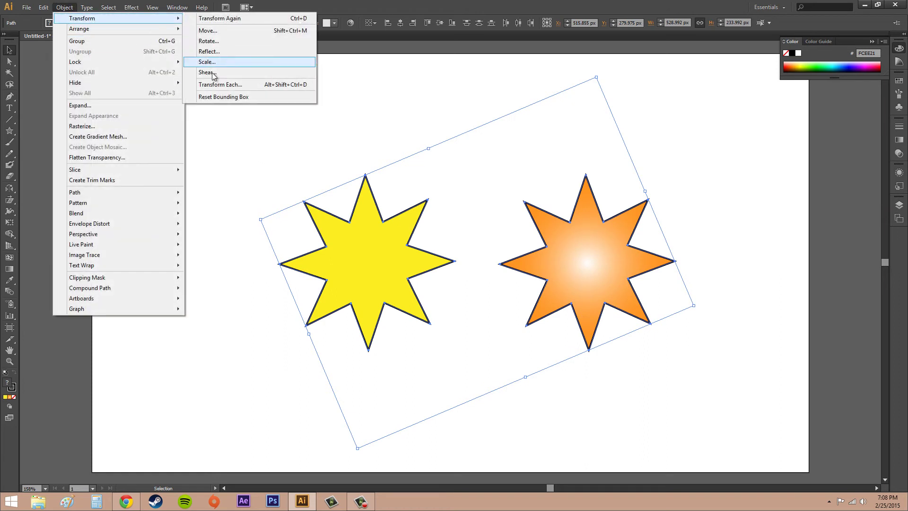
- Reset the bounding box and open Transform Each with Move Horizontal set to 0
left_click(217, 97)
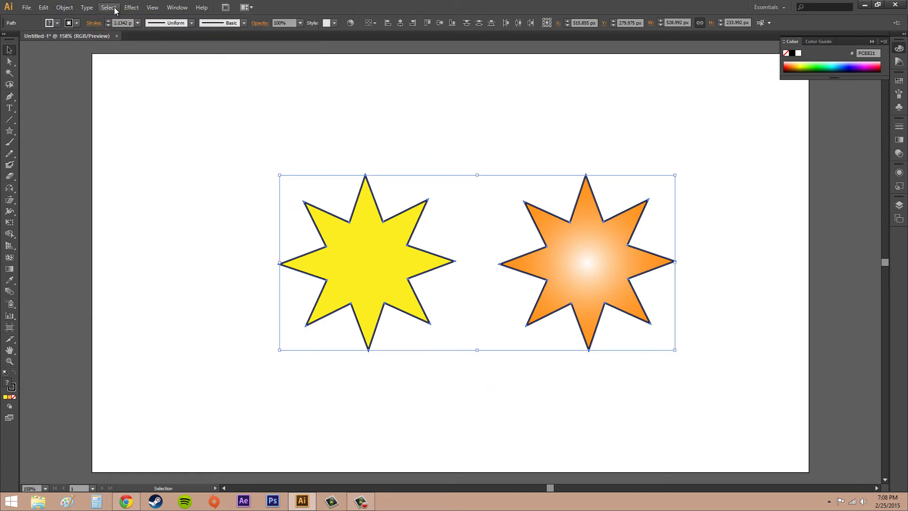
left_click(65, 8)
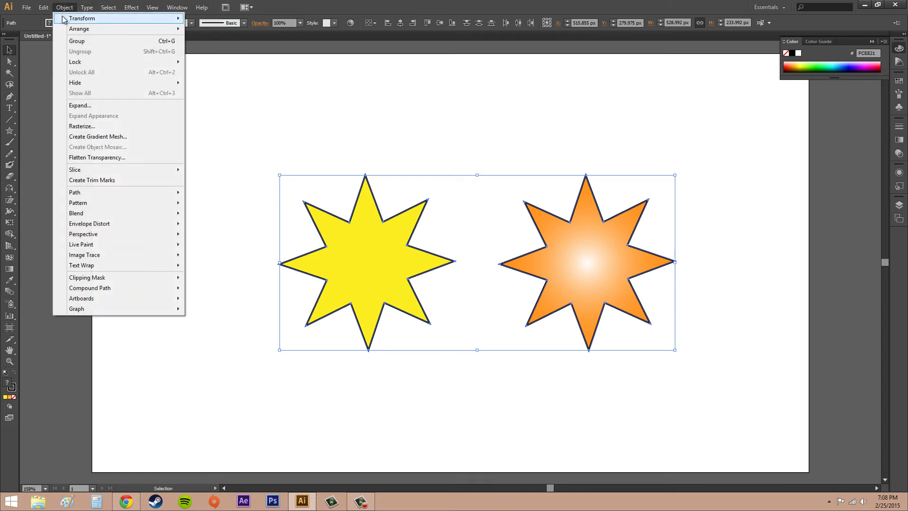
mouse_move(83, 18)
left_click(229, 80)
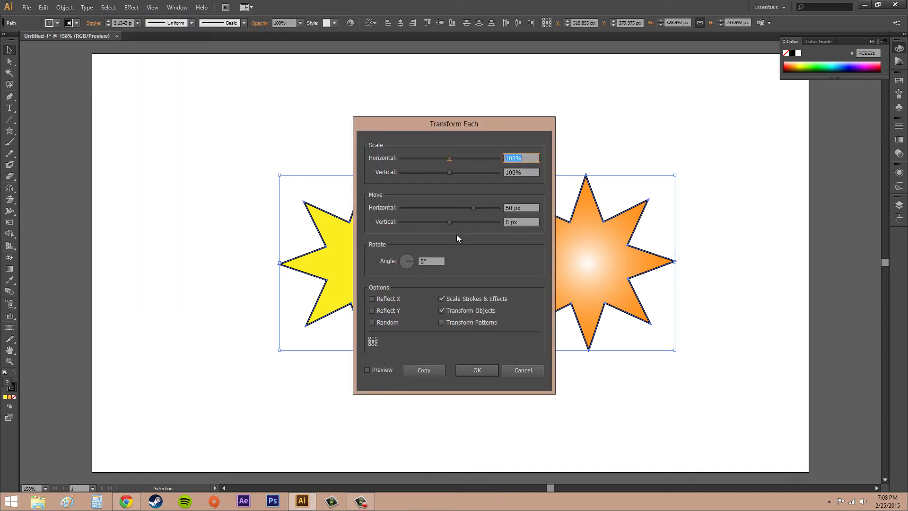
left_click(529, 208)
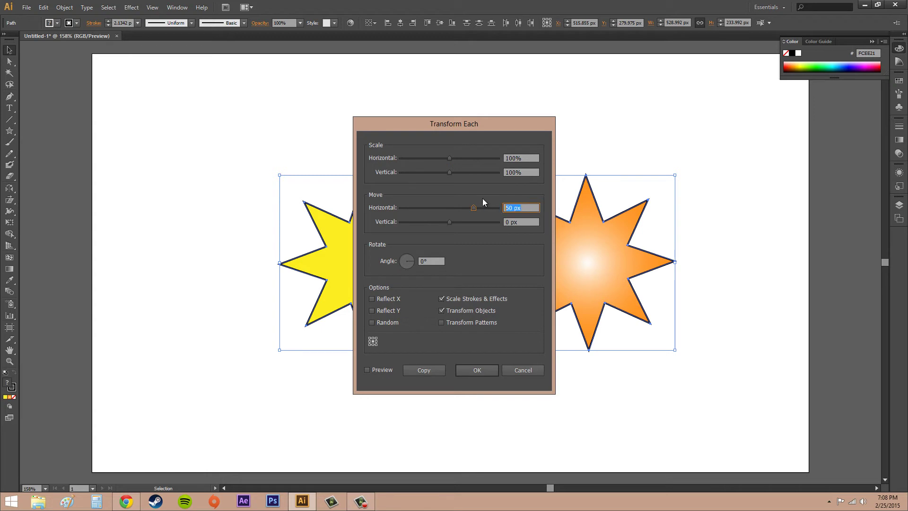
type("0")
- Toggle Transform Patterns off again, change the reference point, and enable Preview
left_click(442, 322)
left_click(444, 322)
left_click(373, 343)
left_click(368, 370)
- Set the angle to 50° and compare it by repeatedly toggling Preview
left_click(426, 262)
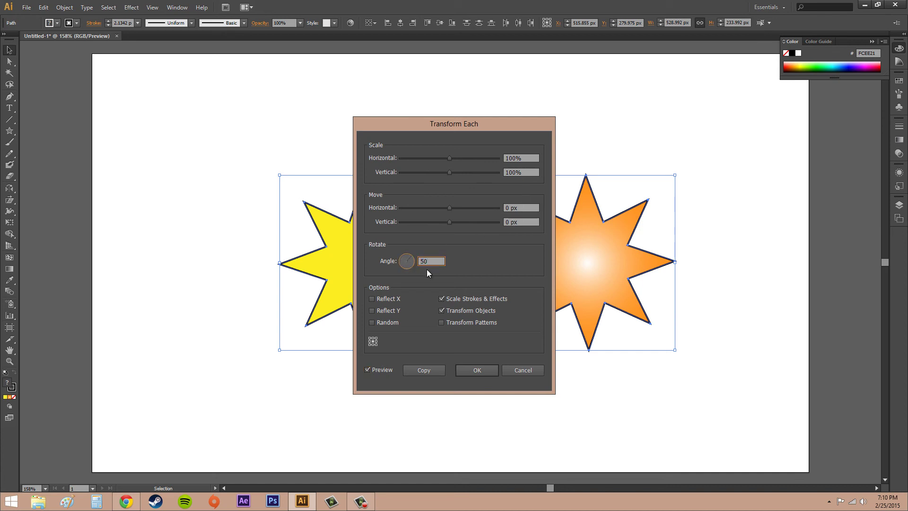
type("50")
left_click(367, 370)
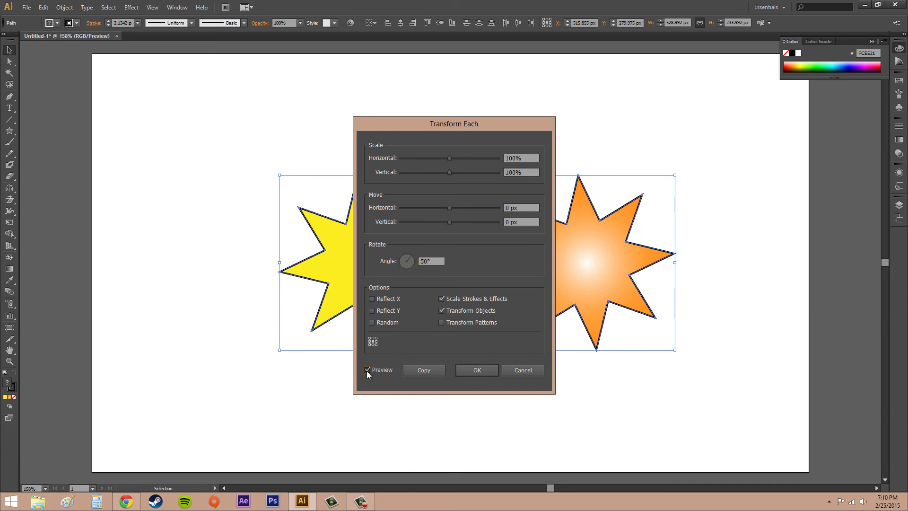
left_click(367, 370)
left_click(368, 370)
left_click(368, 370)
left_click(368, 370)
left_click(368, 369)
left_click(367, 369)
left_click(367, 370)
left_click(367, 369)
left_click(368, 370)
left_click(367, 369)
left_click(367, 370)
left_click(368, 370)
left_click(367, 369)
left_click(367, 370)
left_click(368, 370)
left_click(368, 369)
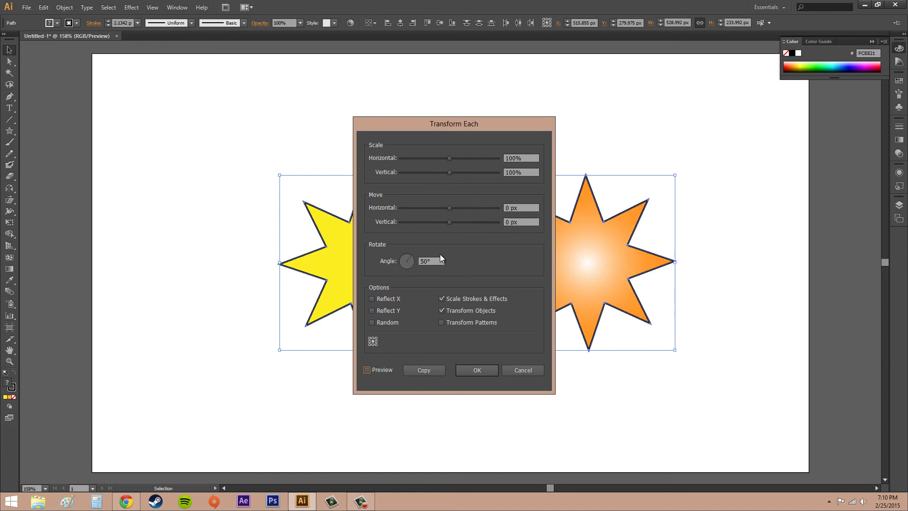
- Return the angle to 0° with Preview turned back on
left_click(440, 259)
type("0")
left_click(381, 371)
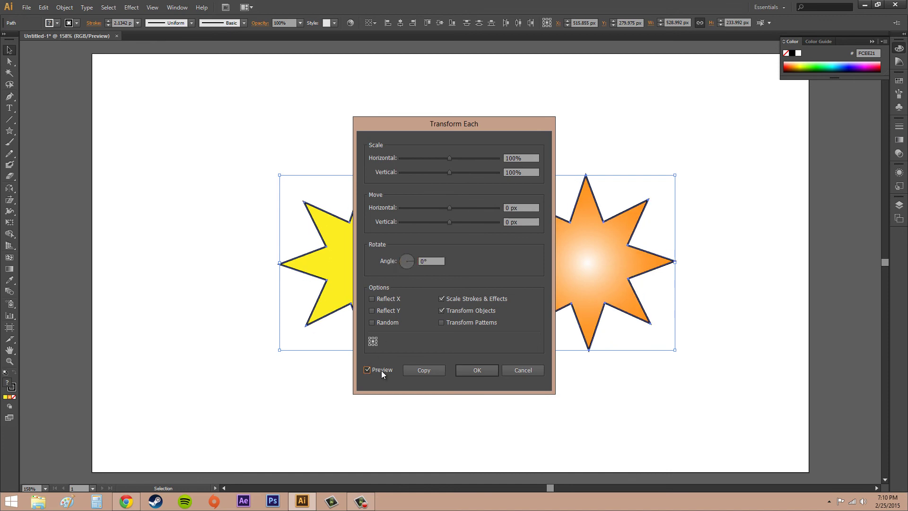